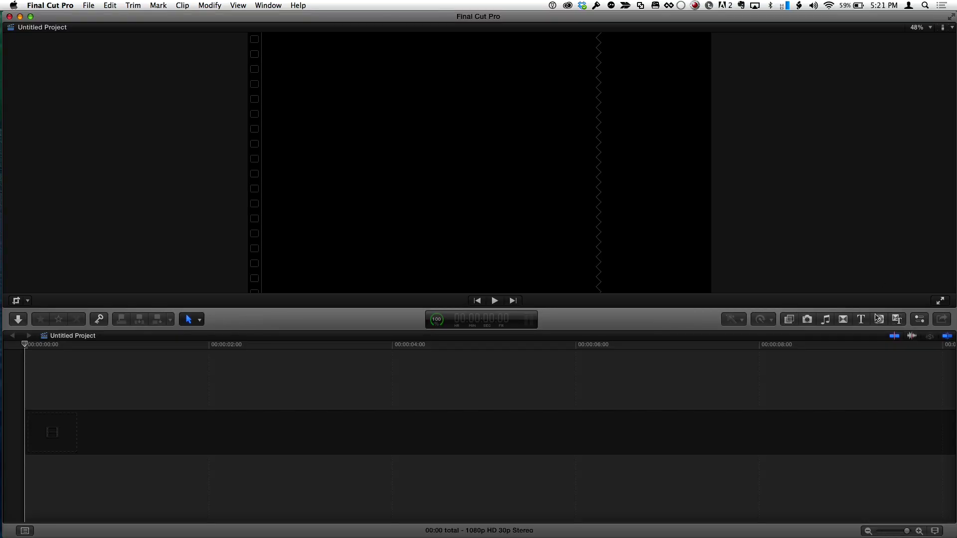
Open the Titles and Generators browser to list the 256 title templates
{"action": "left_click", "coordinate": [863, 319]}
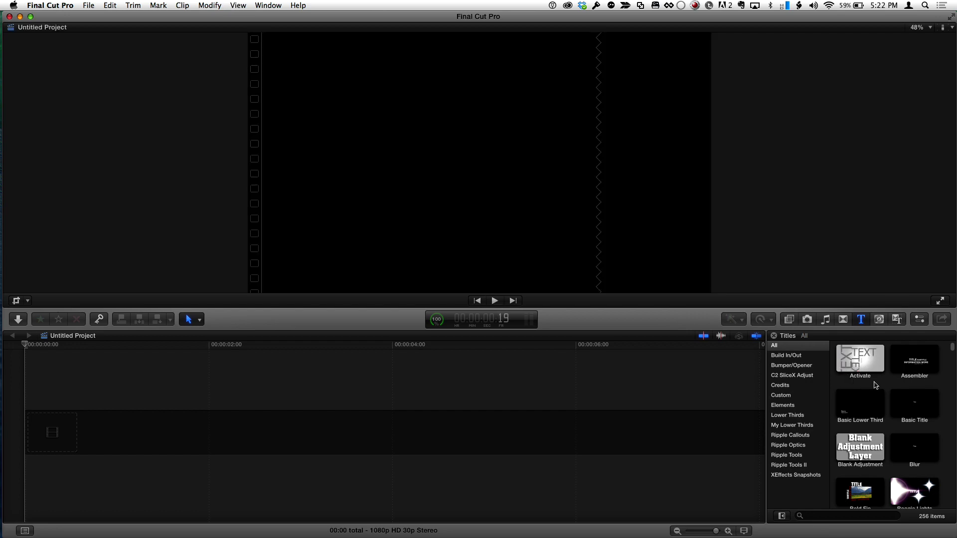
Scroll to the Custom title and append it to the empty project with E
{"action": "scroll", "coordinate": [902, 403], "scroll_direction": "down", "scroll_amount": 5}
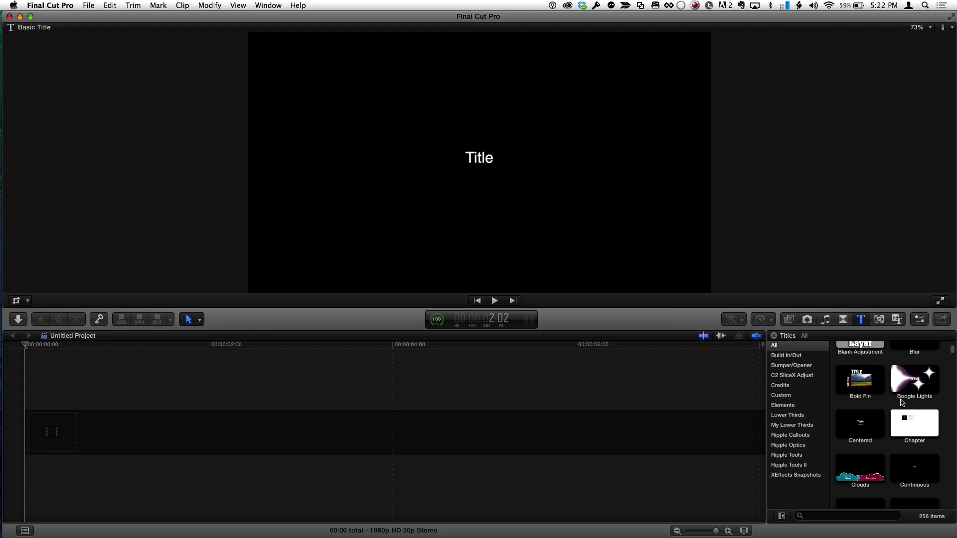
{"action": "scroll", "coordinate": [903, 404], "scroll_direction": "down", "scroll_amount": 2}
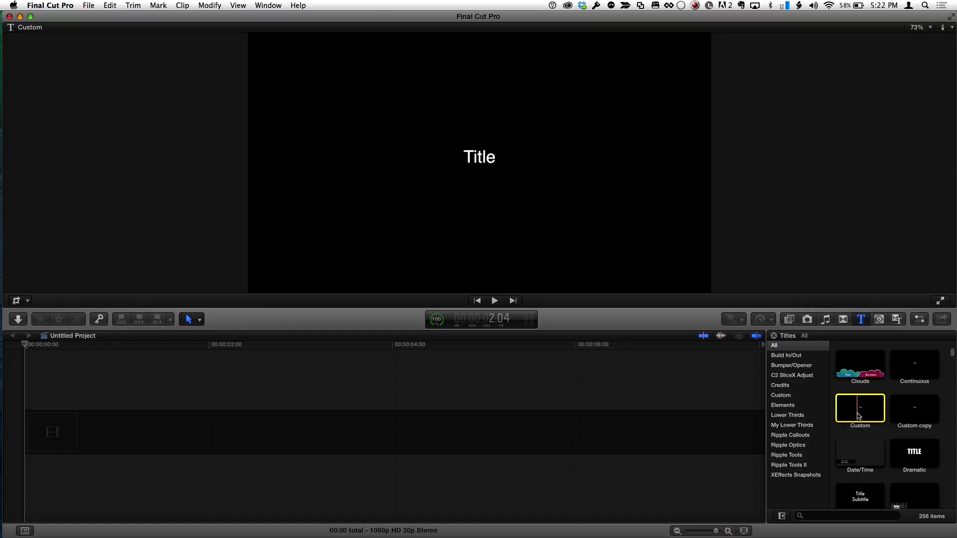
{"action": "key", "text": "e"}
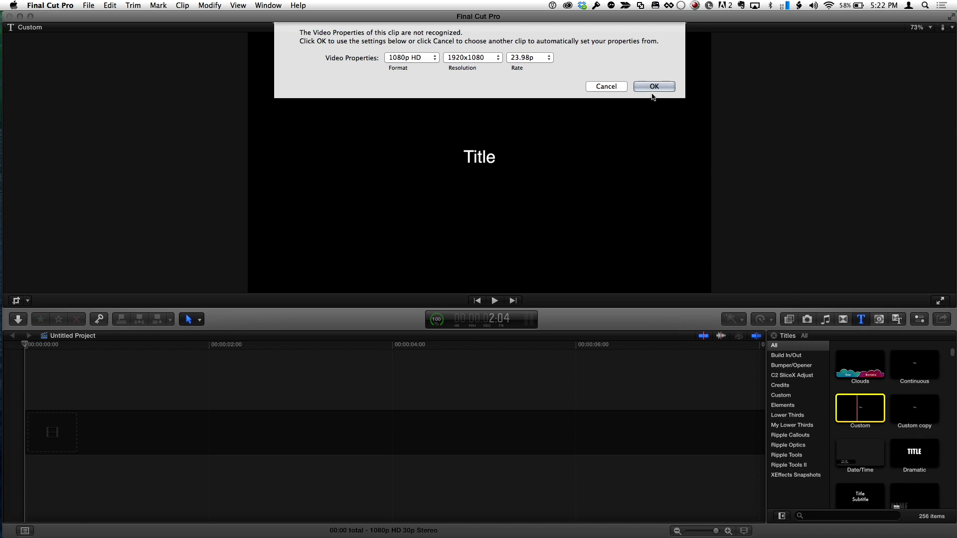
Accept the 1080p HD 23.98p video properties and blade the title at about two seconds
{"action": "left_click", "coordinate": [653, 87]}
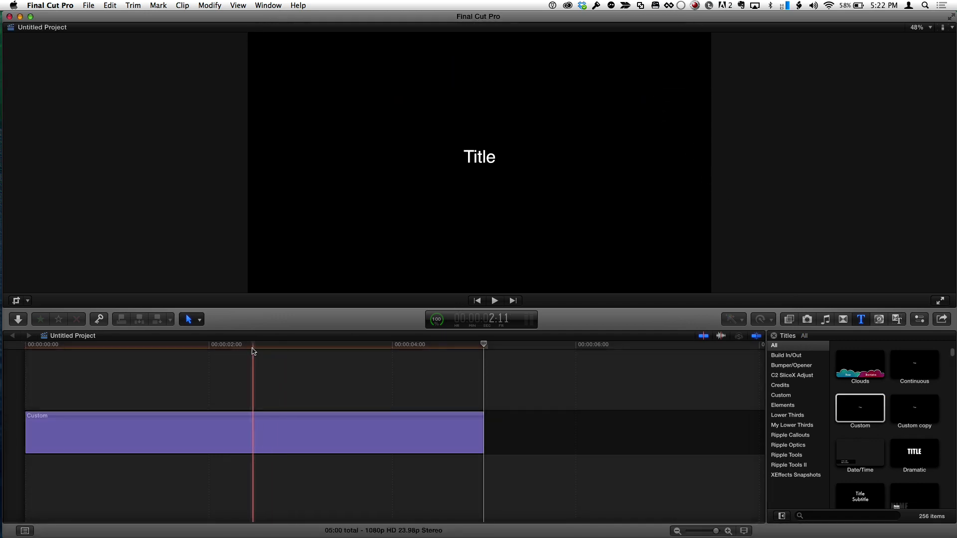
{"action": "left_click_drag", "start_coordinate": [252, 347], "coordinate": [228, 347]}
{"action": "key", "text": "super+b"}
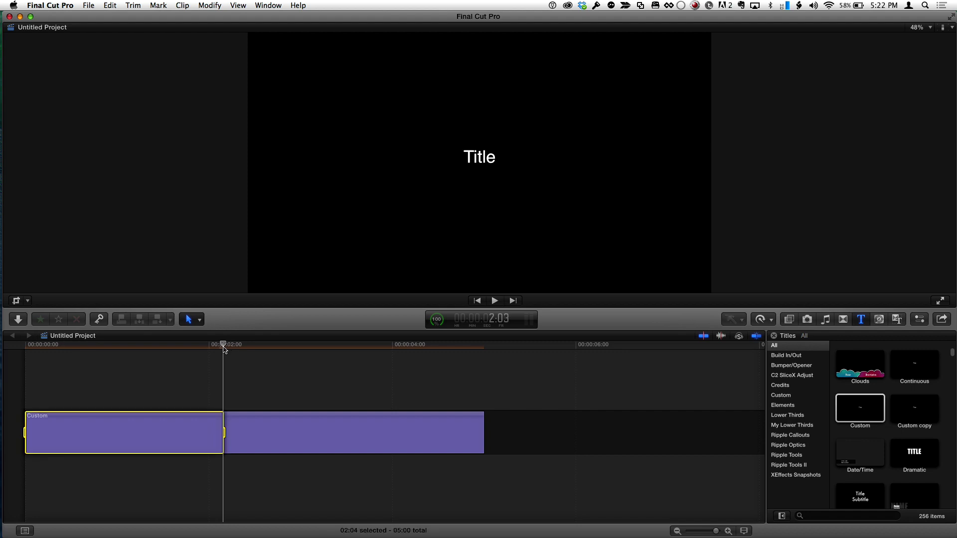
Preview the title from the start and show its Published Parameters in the Inspector
{"action": "key", "text": "space"}
{"action": "key", "text": "Home"}
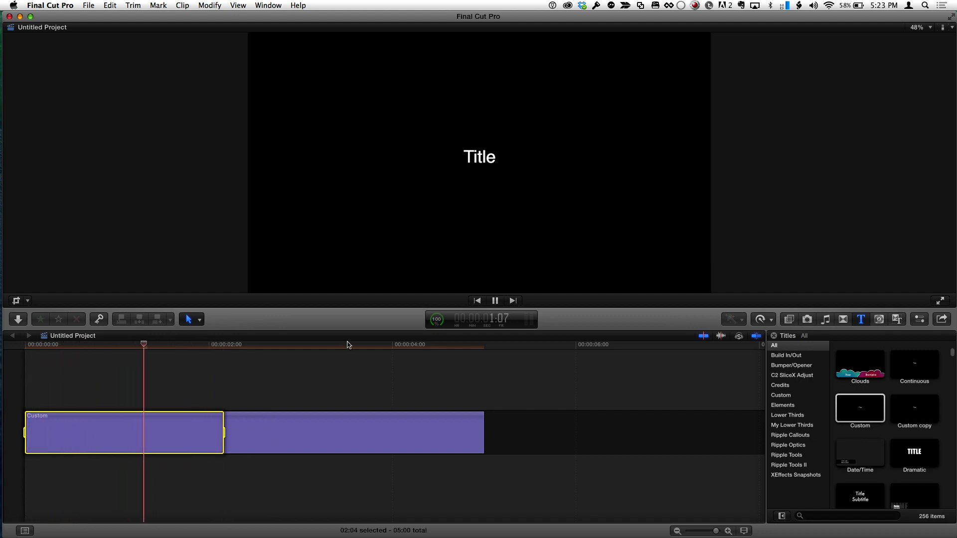
{"action": "left_click", "coordinate": [917, 324]}
{"action": "key", "text": "Home"}
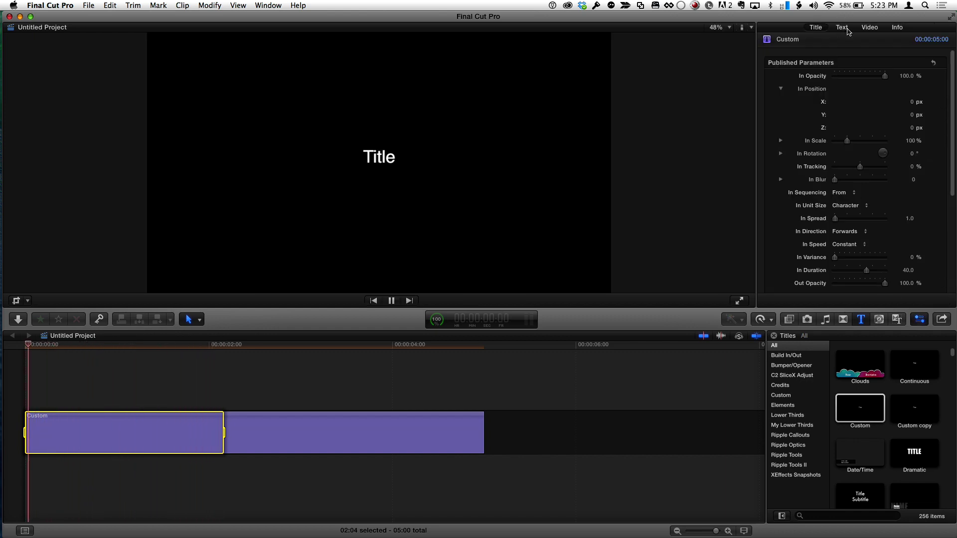
In the Text inspector, choose the Junegull font and raise Size to 349.0
{"action": "left_click", "coordinate": [842, 27]}
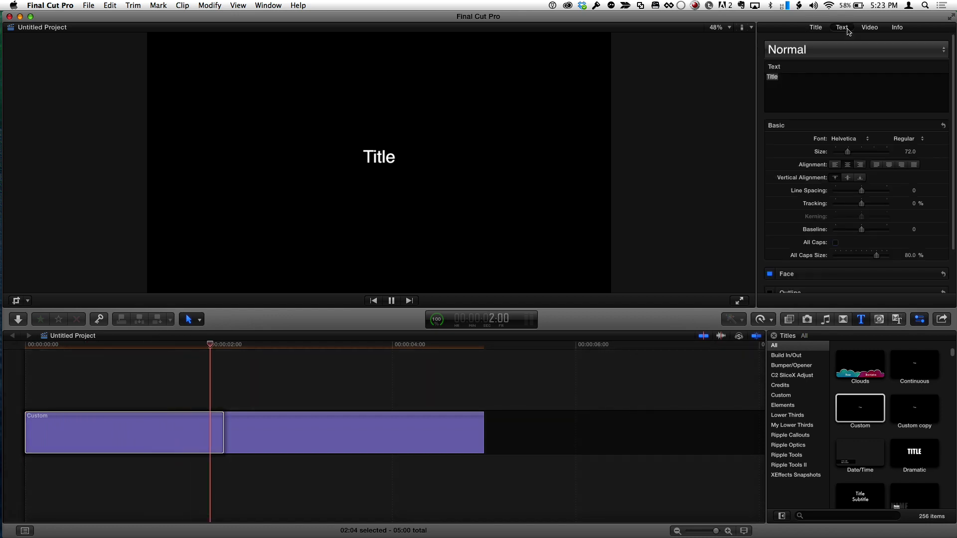
{"action": "left_click", "coordinate": [853, 139]}
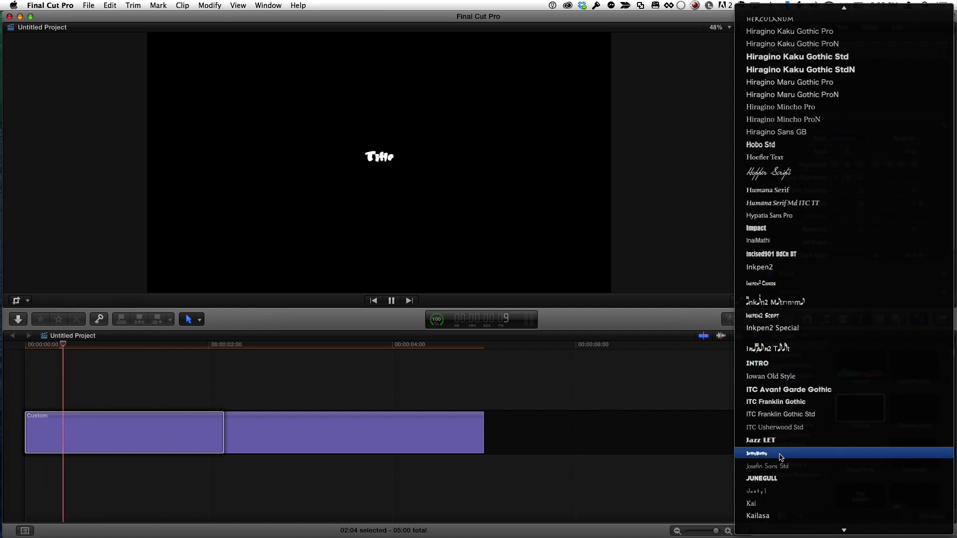
{"action": "left_click", "coordinate": [780, 477]}
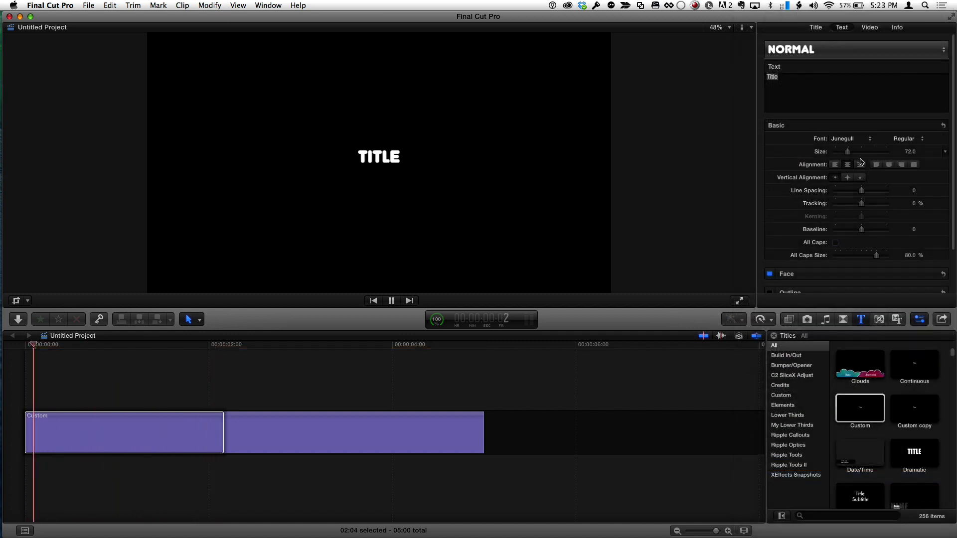
{"action": "left_click_drag", "start_coordinate": [910, 154], "coordinate": [910, 119]}
{"action": "left_click_drag", "start_coordinate": [910, 154], "coordinate": [910, 153]}
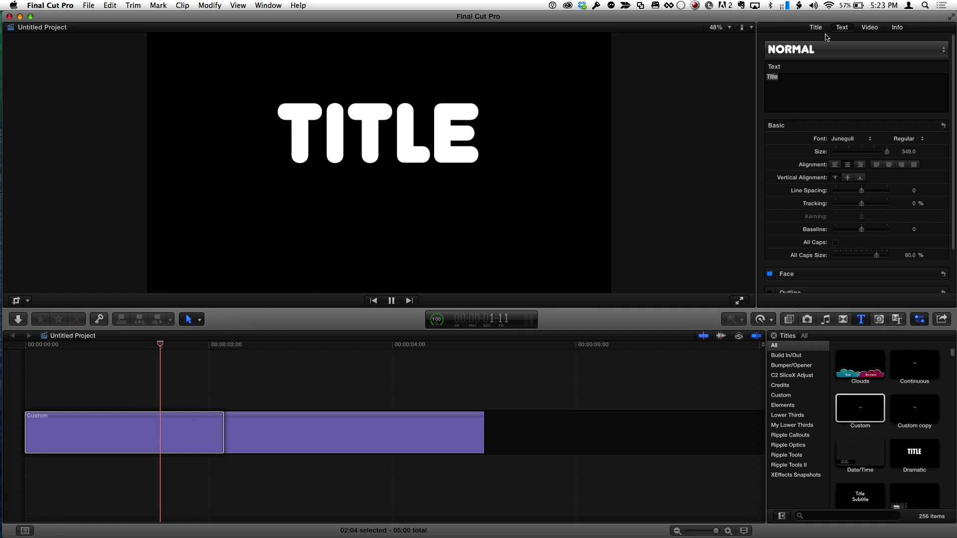
{"action": "left_click", "coordinate": [820, 30]}
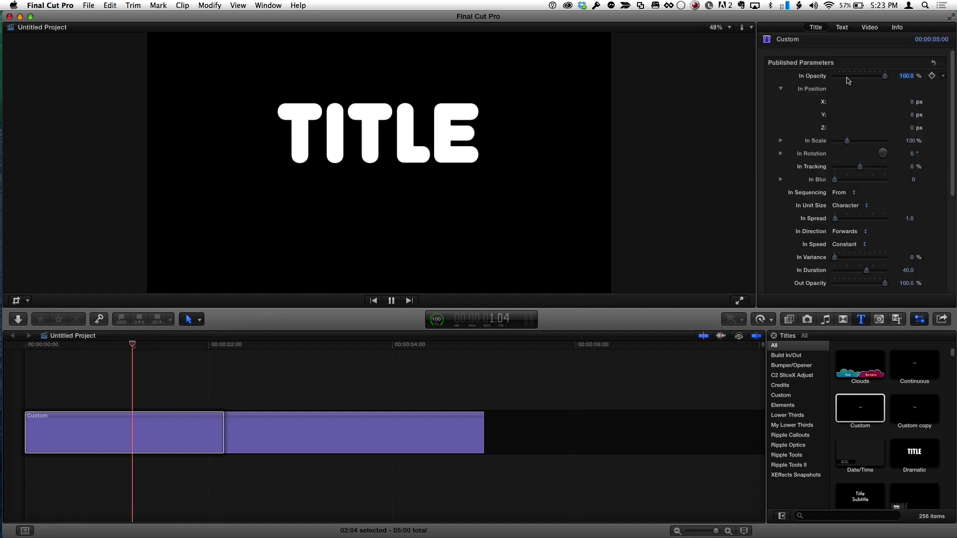
Set In Opacity to 0% and In Spread to 4.0, and reset In Position X to 0
{"action": "scroll", "coordinate": [783, 145], "scroll_direction": "down", "scroll_amount": 5}
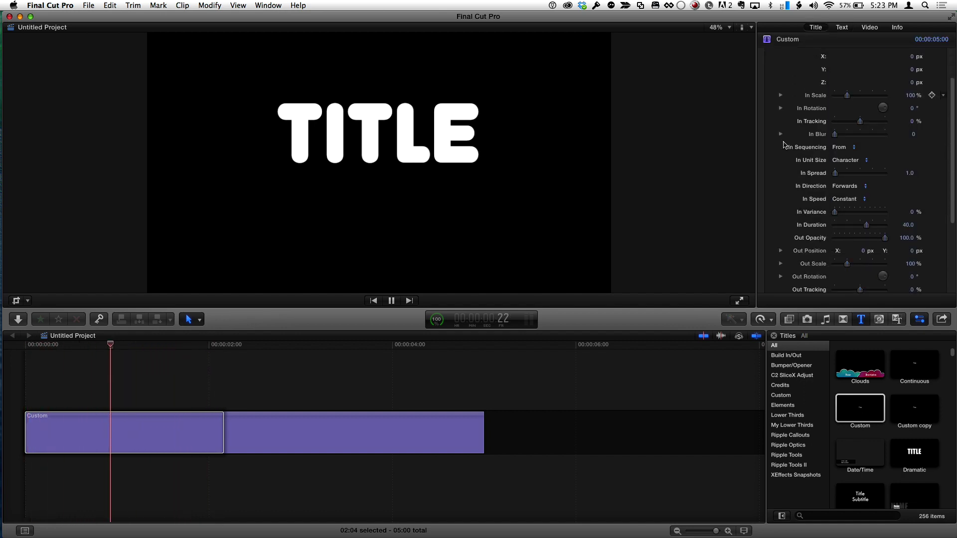
{"action": "scroll", "coordinate": [783, 145], "scroll_direction": "down", "scroll_amount": 2}
{"action": "scroll", "coordinate": [783, 145], "scroll_direction": "up", "scroll_amount": 7}
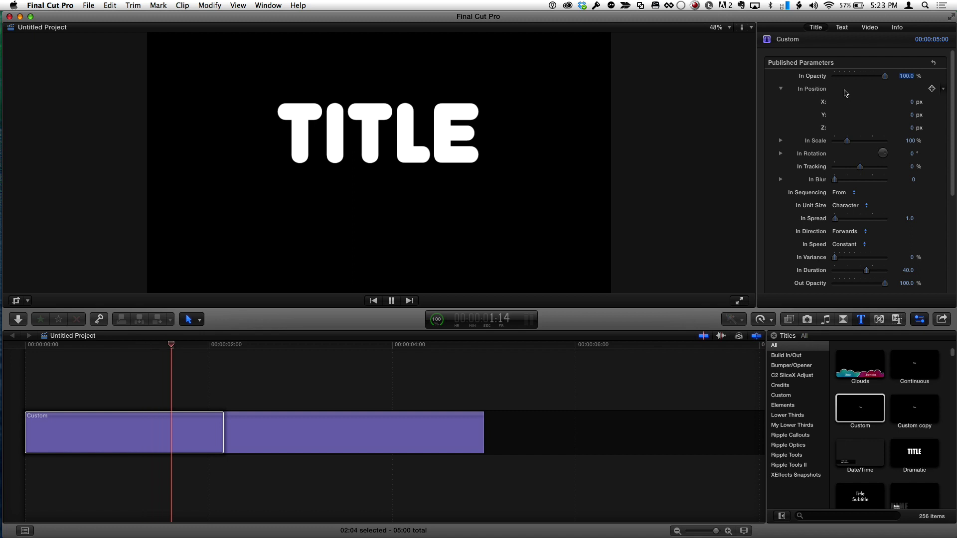
{"action": "left_click_drag", "start_coordinate": [869, 80], "coordinate": [820, 80]}
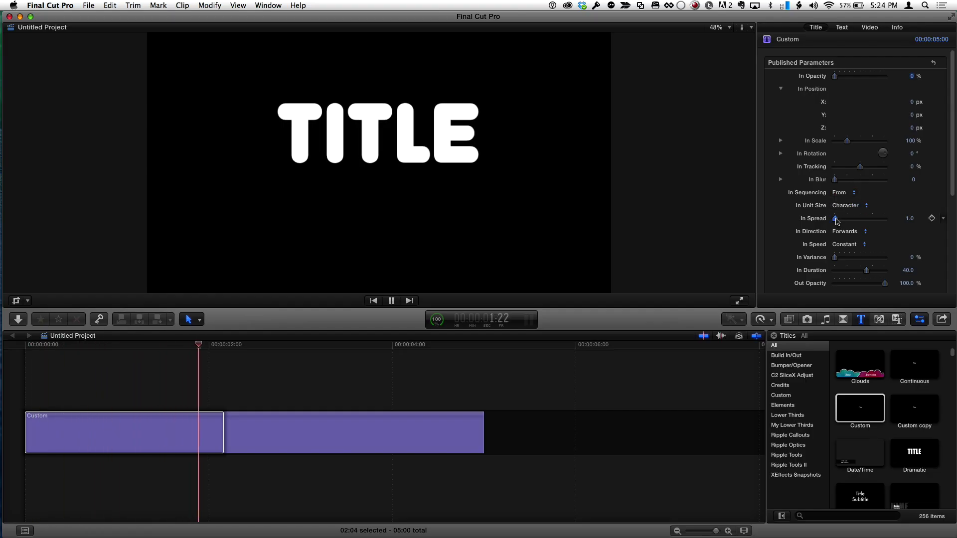
{"action": "left_click_drag", "start_coordinate": [836, 221], "coordinate": [837, 221]}
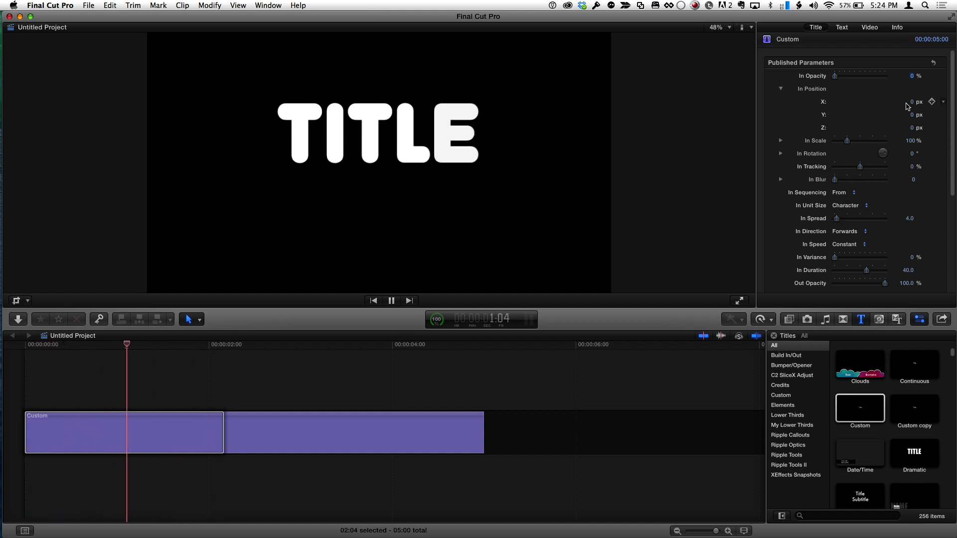
{"action": "left_click_drag", "start_coordinate": [911, 102], "coordinate": [922, 102]}
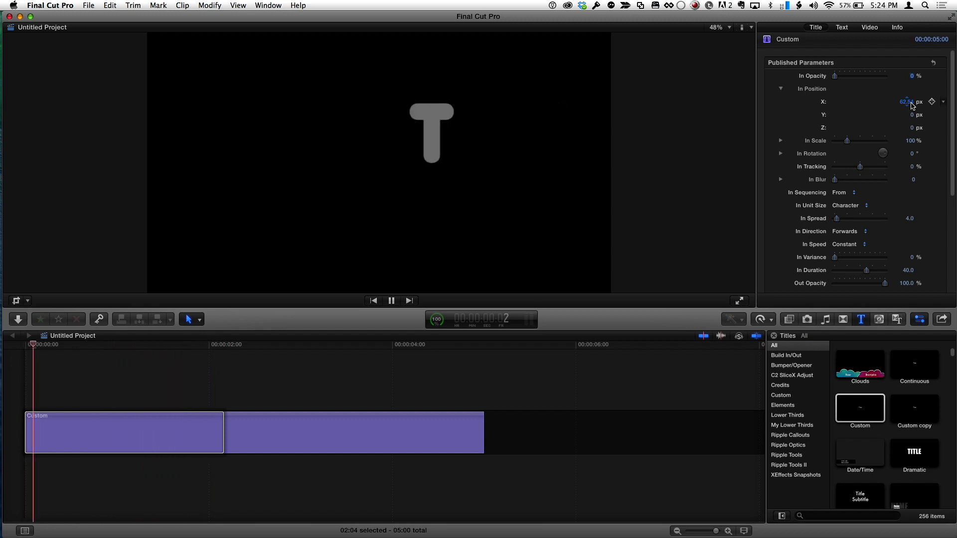
{"action": "type", "text": "0"}
{"action": "key", "text": "Return"}
{"action": "key", "text": "XF86AudioMute"}
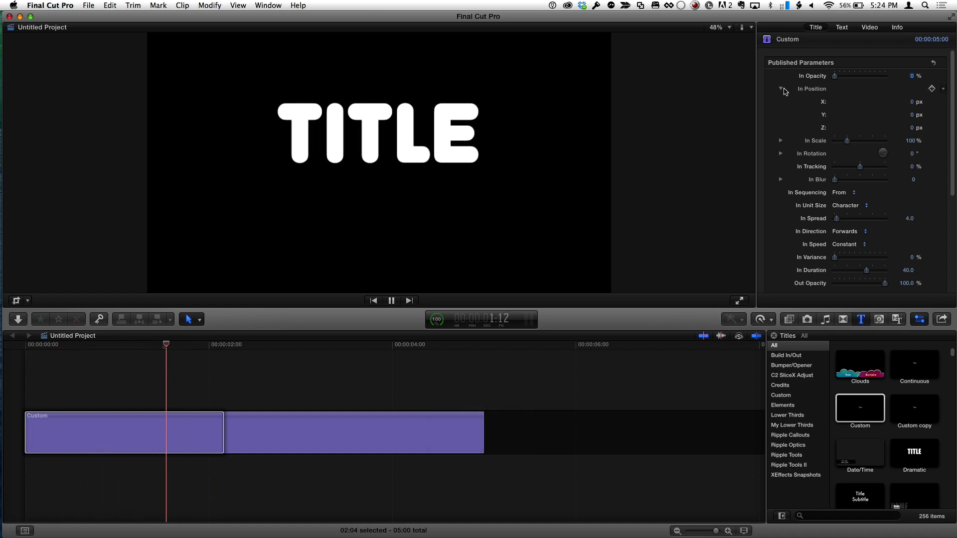
Expand In Rotation and In Position, try In Position Z at 171 px, then reset it to 0
{"action": "left_click", "coordinate": [780, 89]}
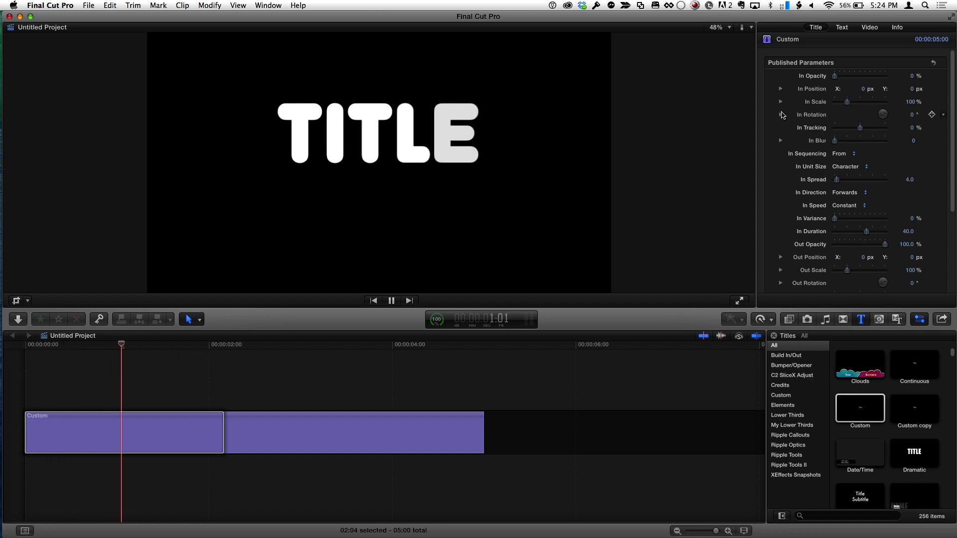
{"action": "left_click", "coordinate": [781, 114]}
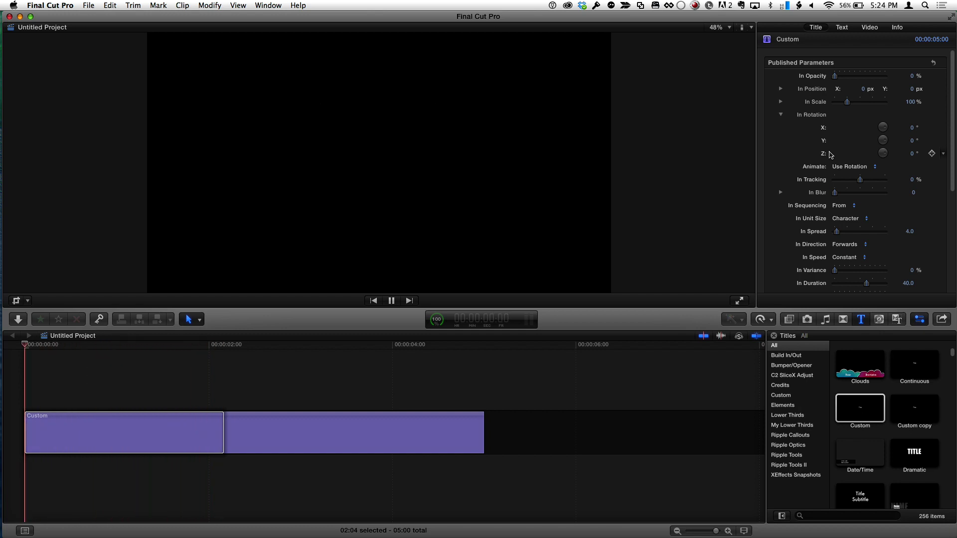
{"action": "left_click", "coordinate": [781, 89]}
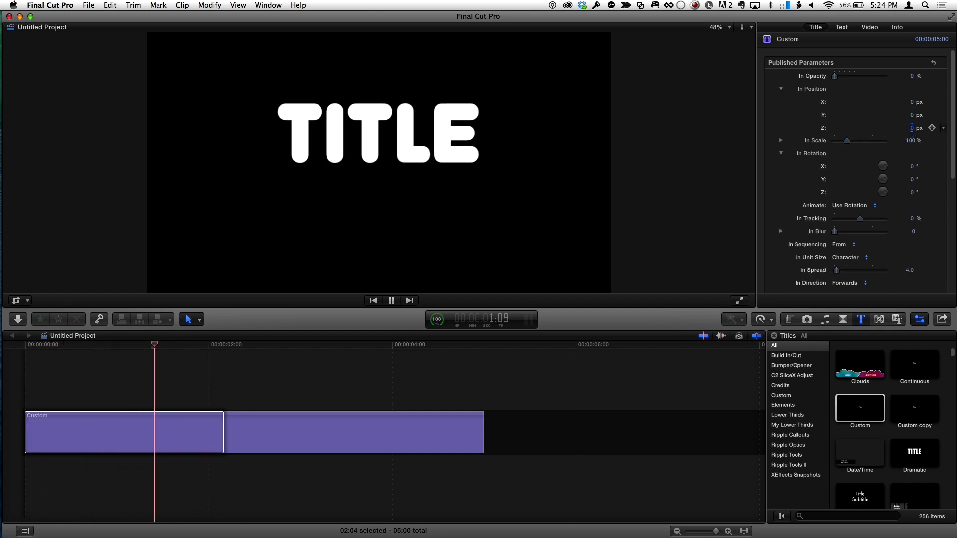
{"action": "left_click_drag", "start_coordinate": [906, 126], "coordinate": [913, 131]}
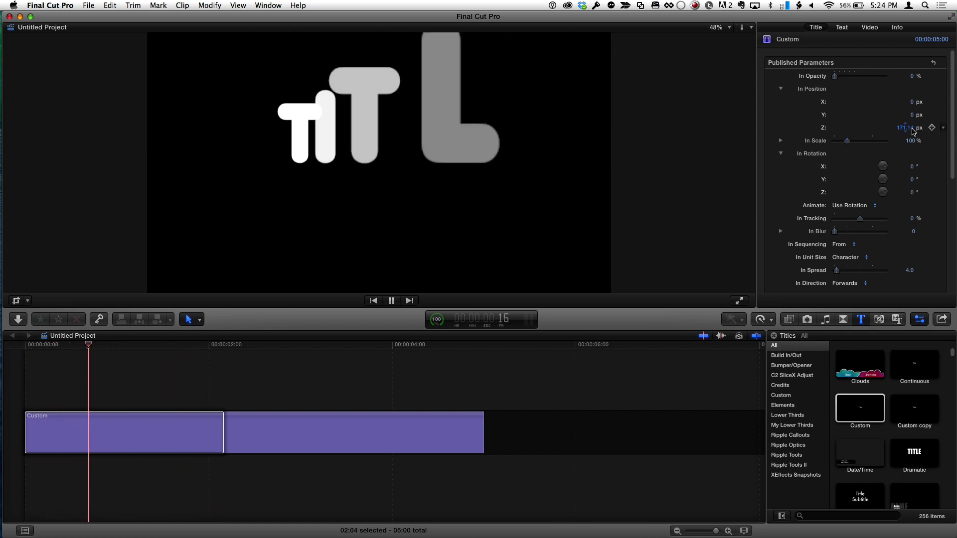
{"action": "type", "text": "0"}
{"action": "key", "text": "Return"}
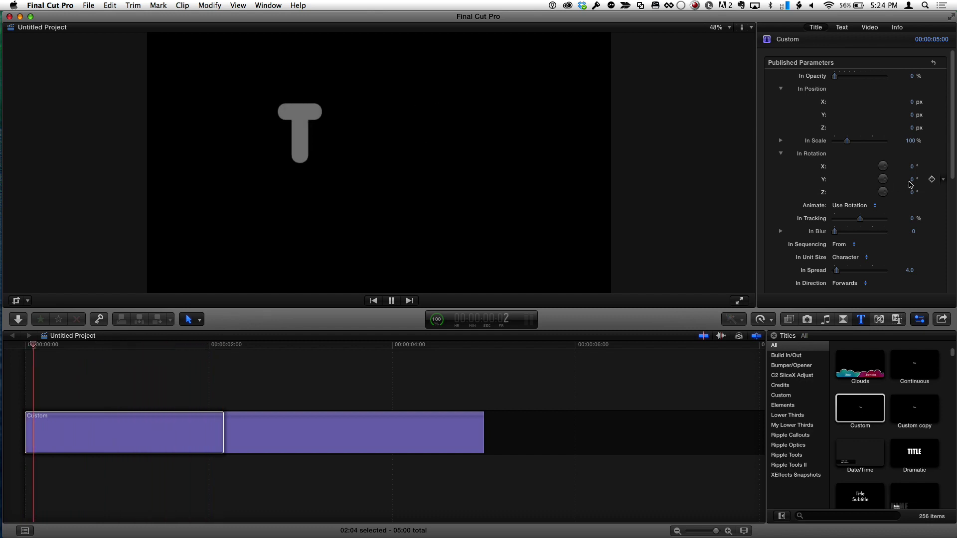
Try In Rotation Y at 145° then reset it to 0°, set In Rotation X to 158°, and In Scale to 0%
{"action": "left_click_drag", "start_coordinate": [907, 178], "coordinate": [912, 183]}
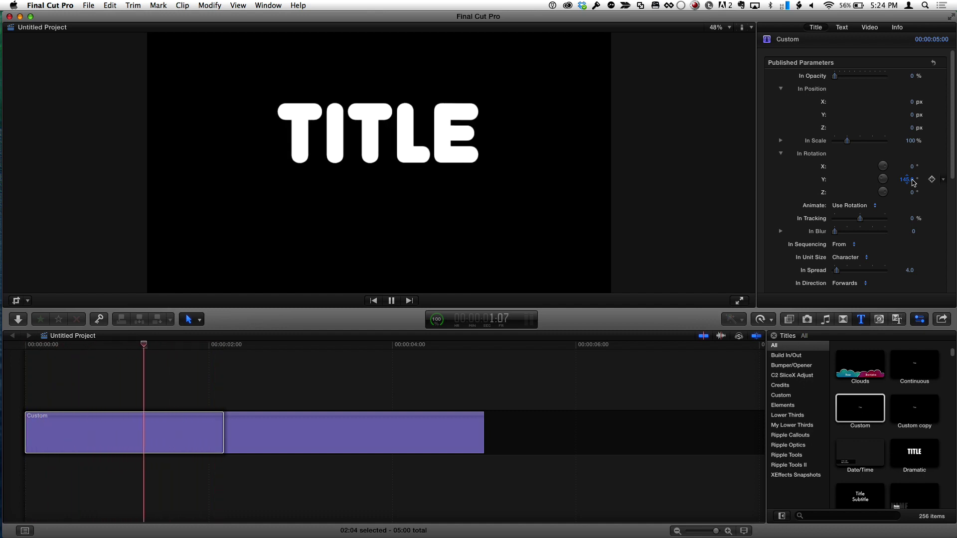
{"action": "left_click_drag", "start_coordinate": [913, 182], "coordinate": [910, 195]}
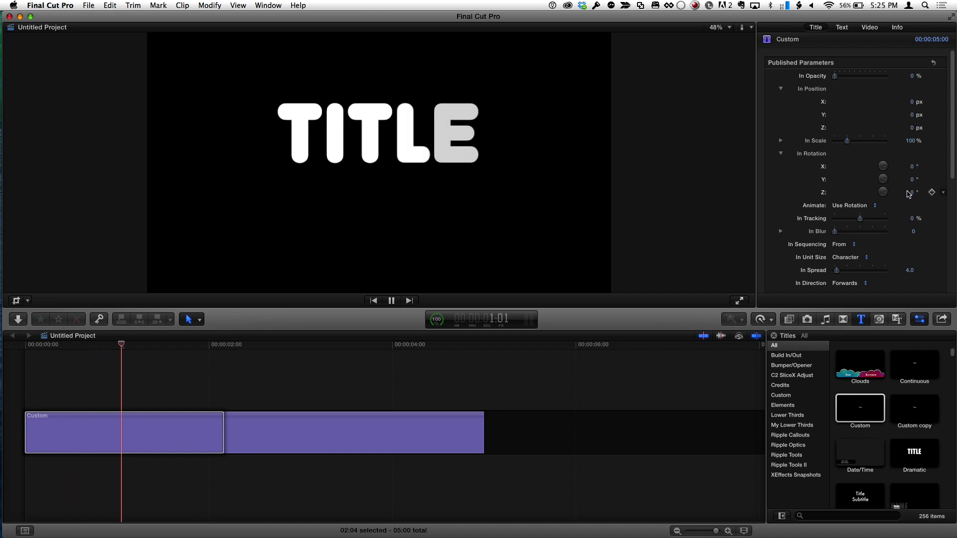
{"action": "left_click_drag", "start_coordinate": [911, 167], "coordinate": [913, 171]}
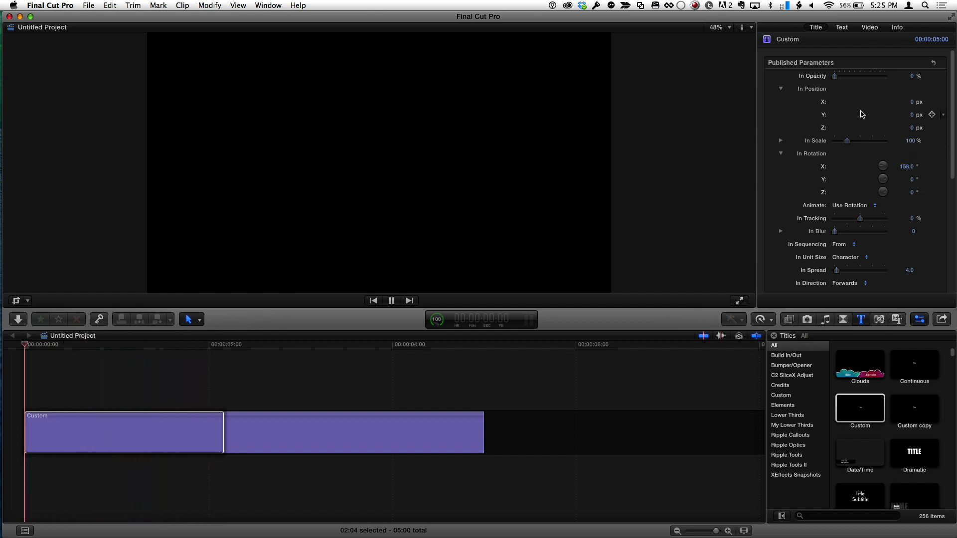
{"action": "left_click_drag", "start_coordinate": [847, 140], "coordinate": [808, 143]}
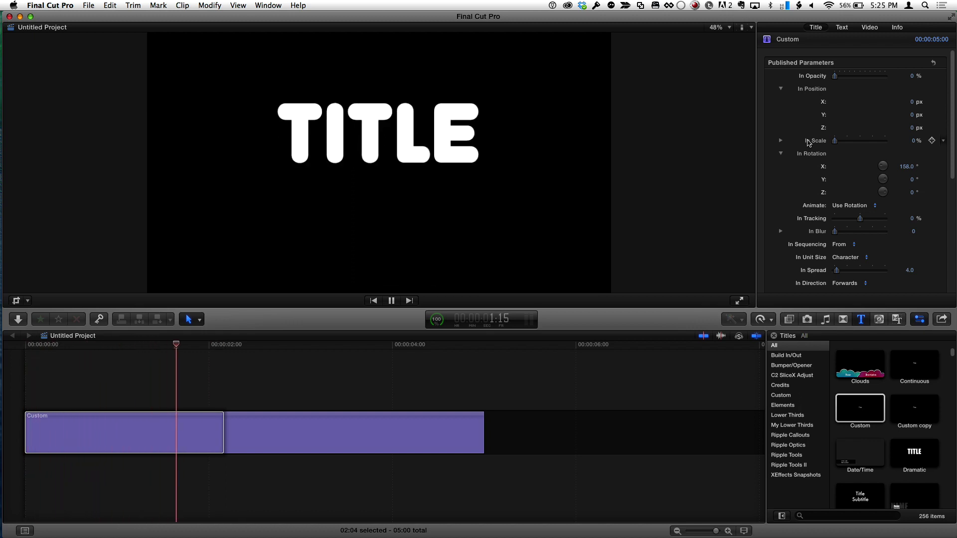
Undo the In Scale change, restoring it to 100%
{"action": "key", "text": "super+z"}
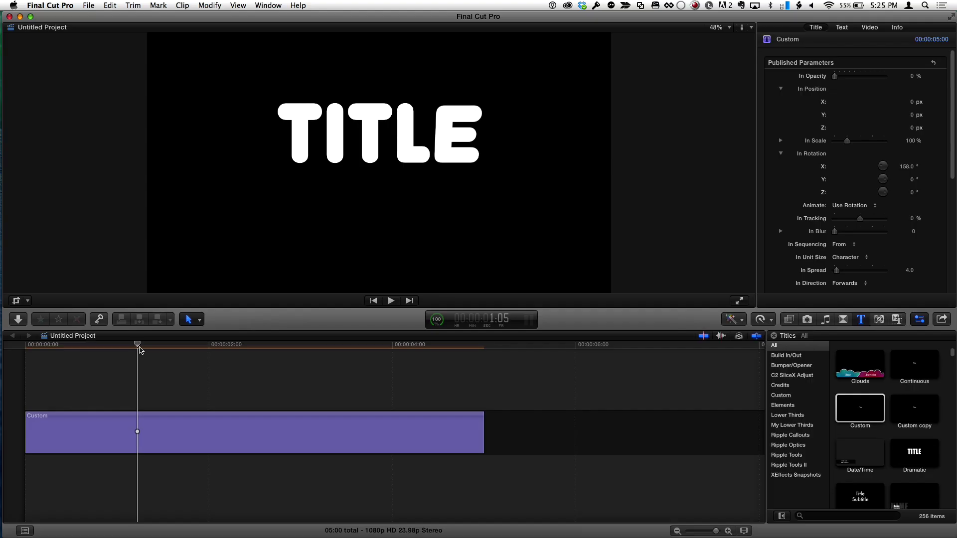
Scrub the playhead to 00:00:00:20 to watch the letters flip upright
{"action": "left_click_drag", "start_coordinate": [138, 347], "coordinate": [103, 340]}
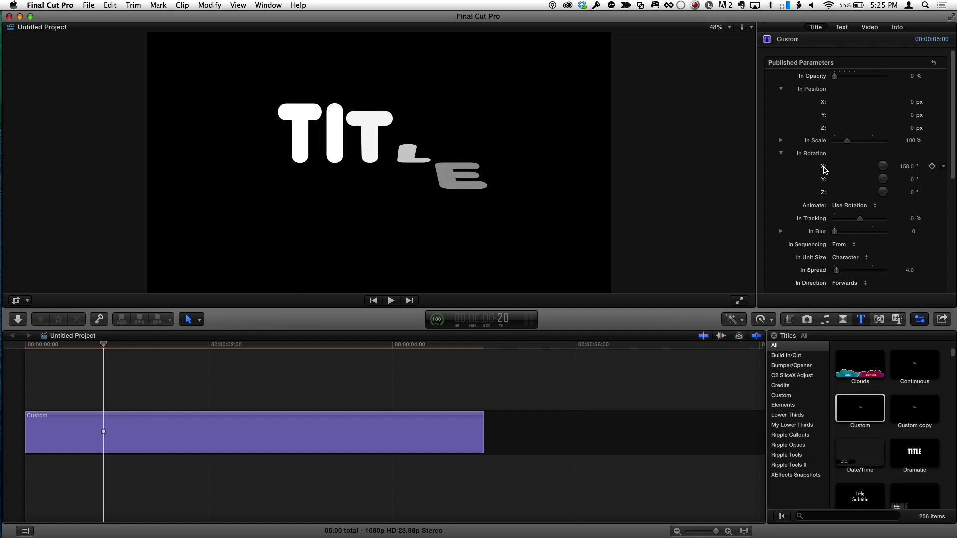
{"action": "scroll", "coordinate": [851, 175], "scroll_direction": "down", "scroll_amount": 6}
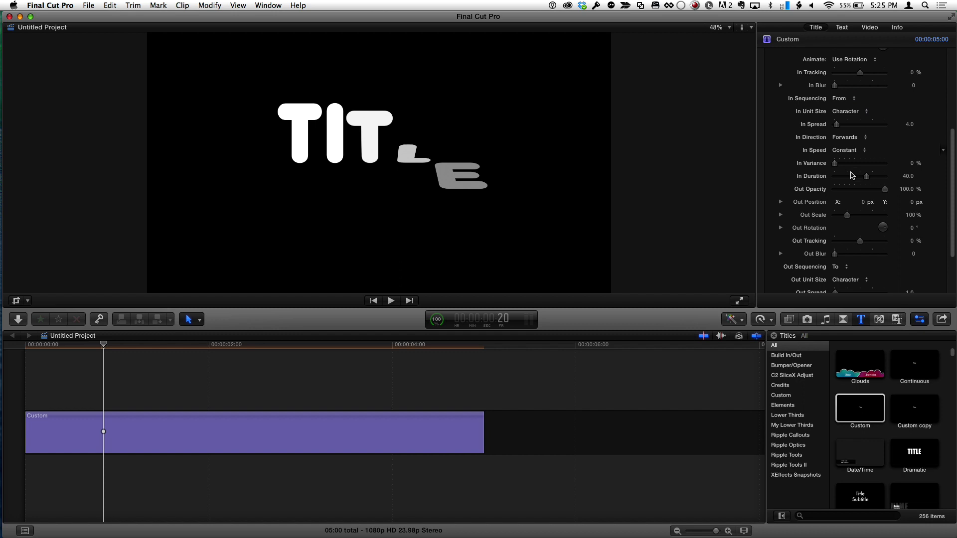
Scroll back to the Custom template in the Titles browser and bring up its shortcut menu
{"action": "scroll", "coordinate": [851, 175], "scroll_direction": "up", "scroll_amount": 1}
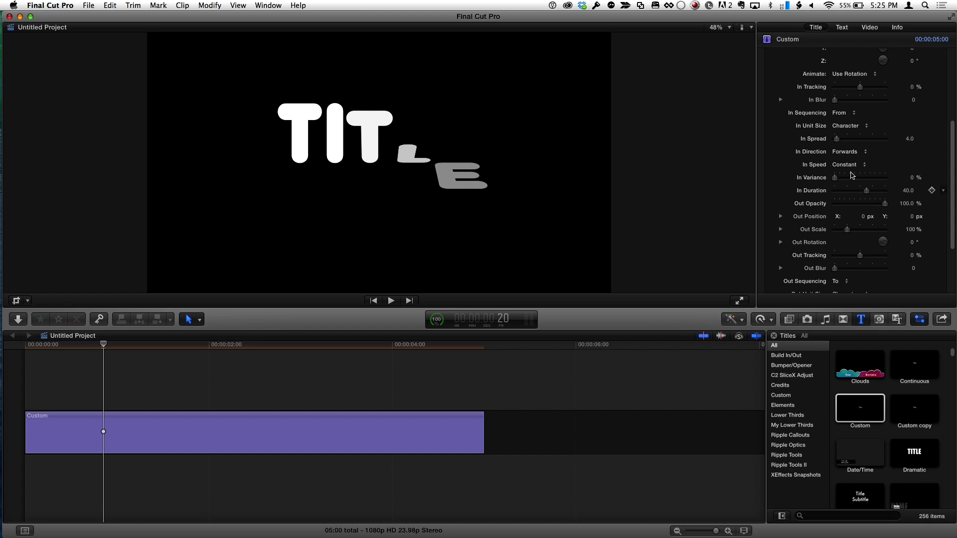
{"action": "scroll", "coordinate": [851, 175], "scroll_direction": "up", "scroll_amount": 2}
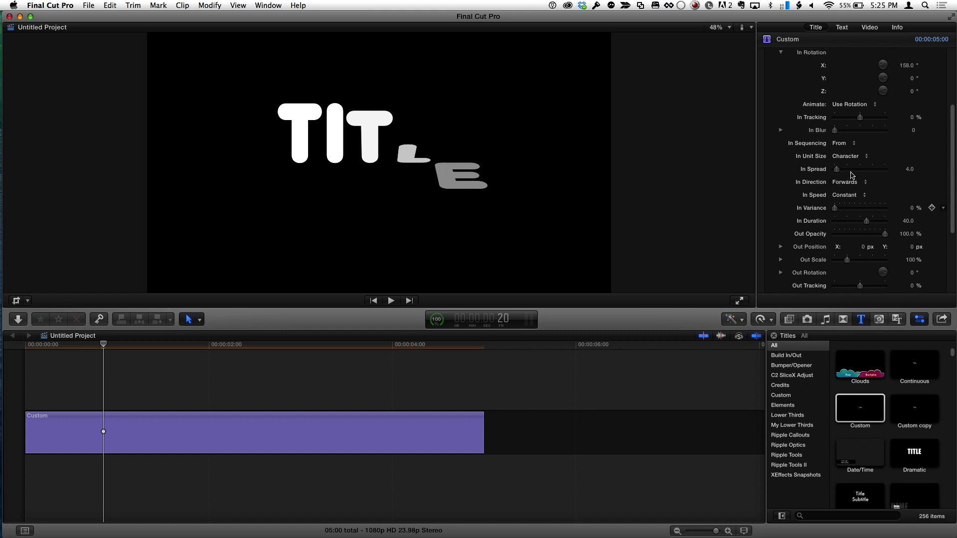
{"action": "left_click", "coordinate": [865, 408]}
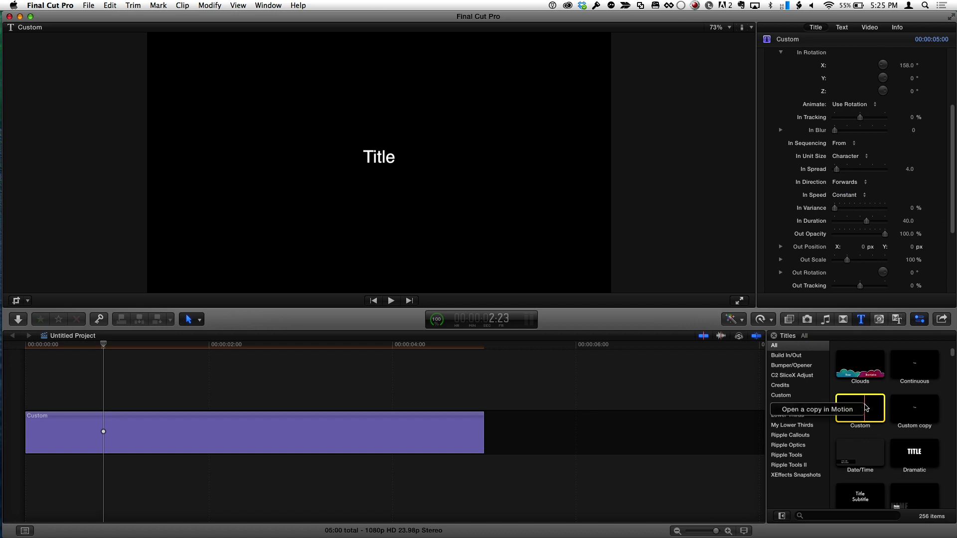
Open a copy of Custom in Motion, select the Text Goes Here layer, and enlarge the layer rows
{"action": "left_click", "coordinate": [837, 412]}
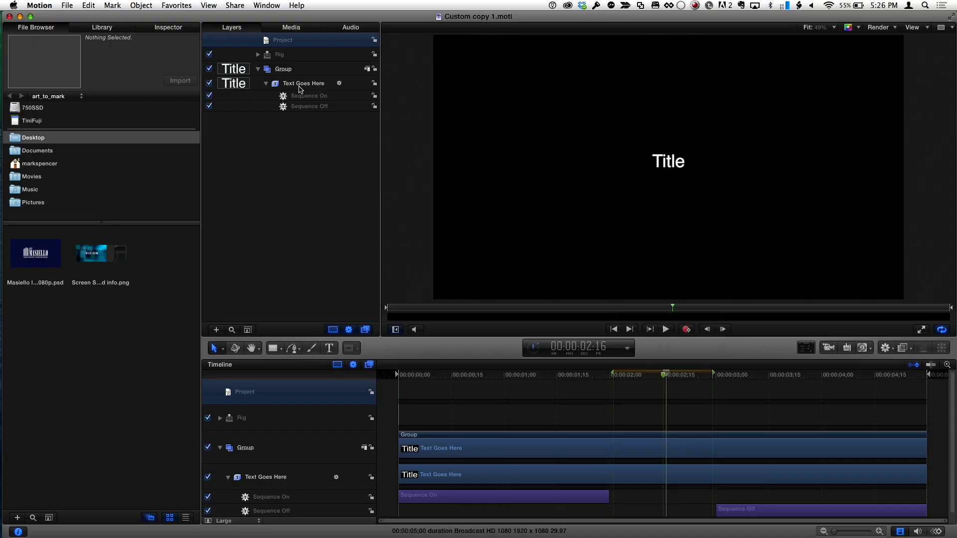
{"action": "left_click", "coordinate": [300, 84]}
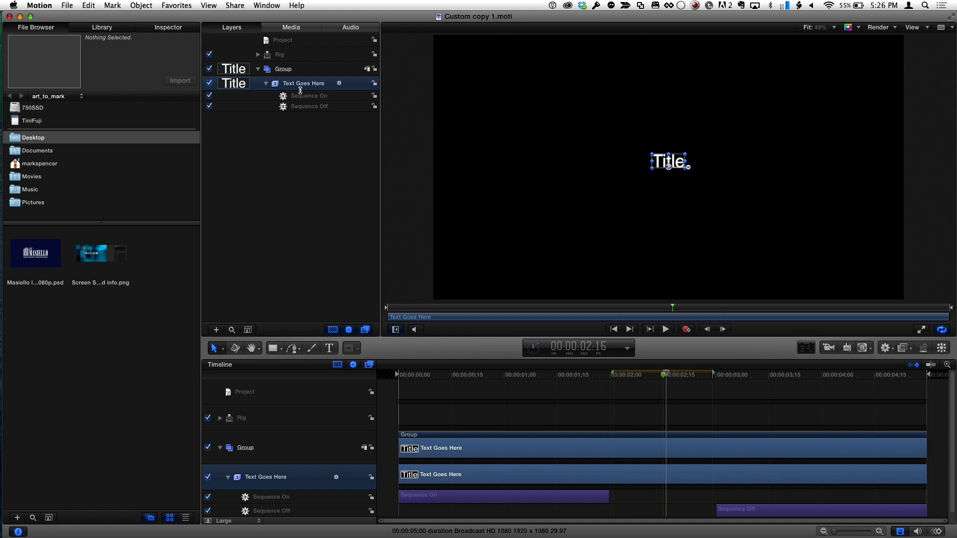
{"action": "left_click_drag", "start_coordinate": [300, 91], "coordinate": [303, 118]}
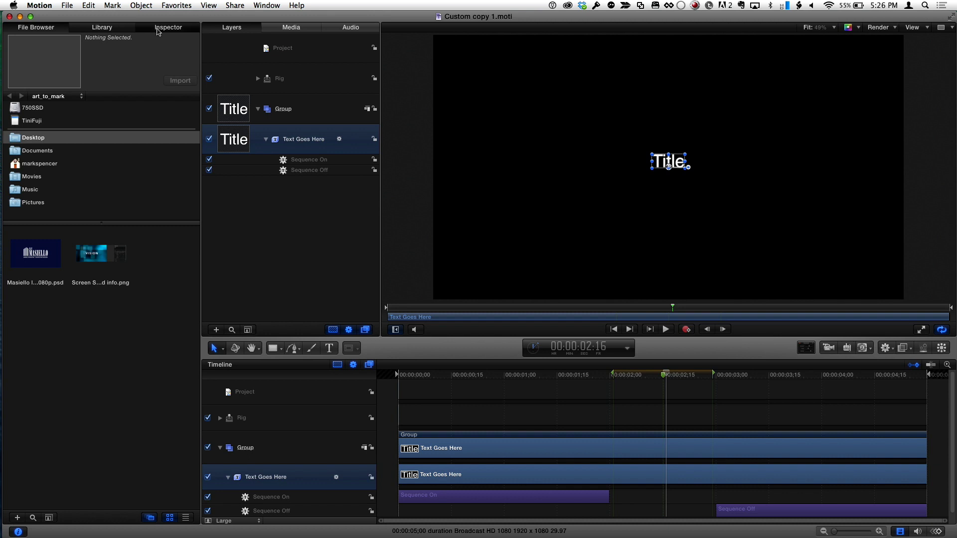
Publish the Behavior Controls Position parameter from the Text Goes Here layer's Layout settings
{"action": "left_click", "coordinate": [158, 30]}
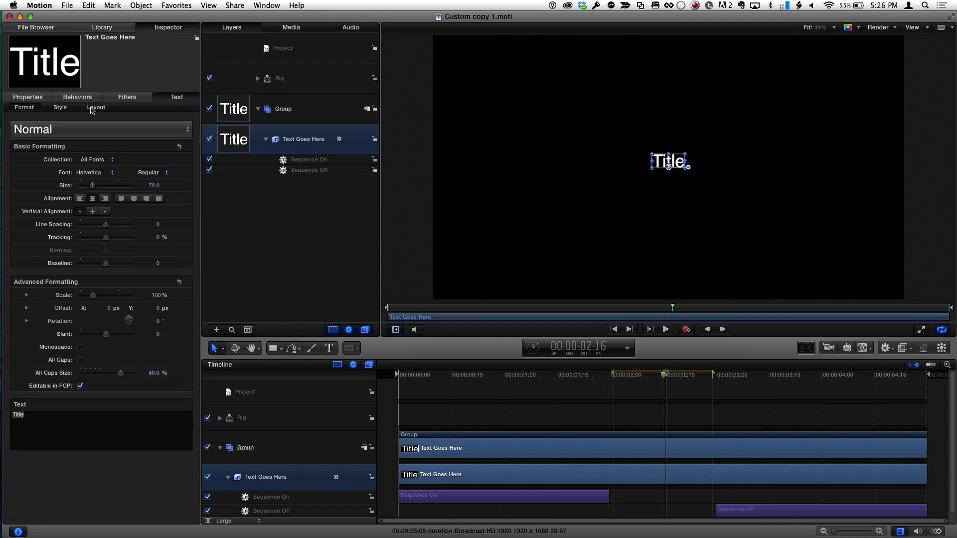
{"action": "left_click", "coordinate": [95, 108]}
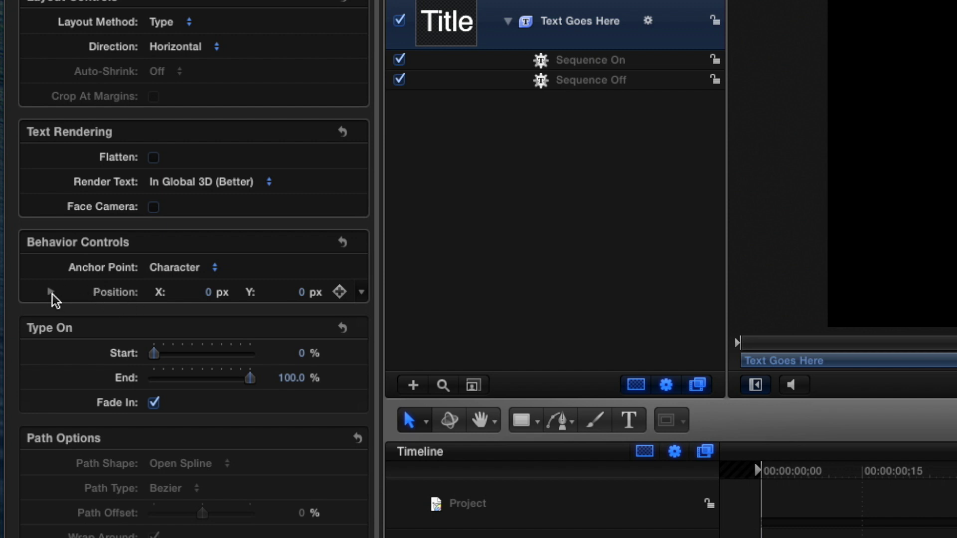
{"action": "left_click", "coordinate": [51, 291]}
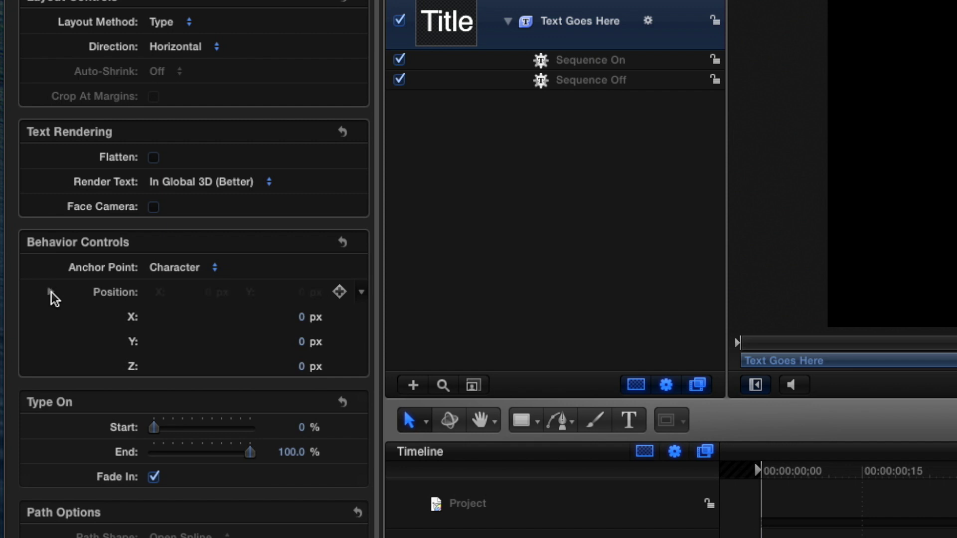
{"action": "left_click", "coordinate": [51, 292]}
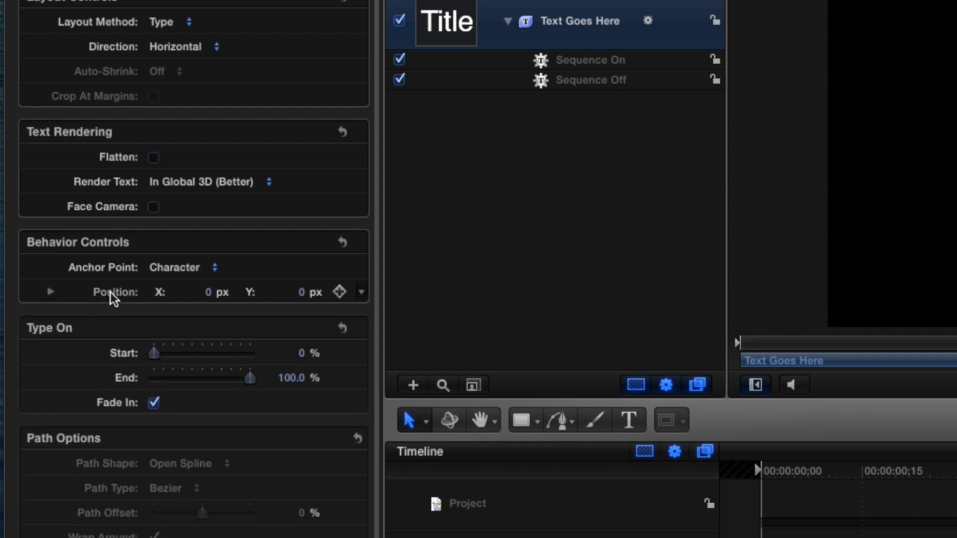
{"action": "right_click", "coordinate": [110, 292]}
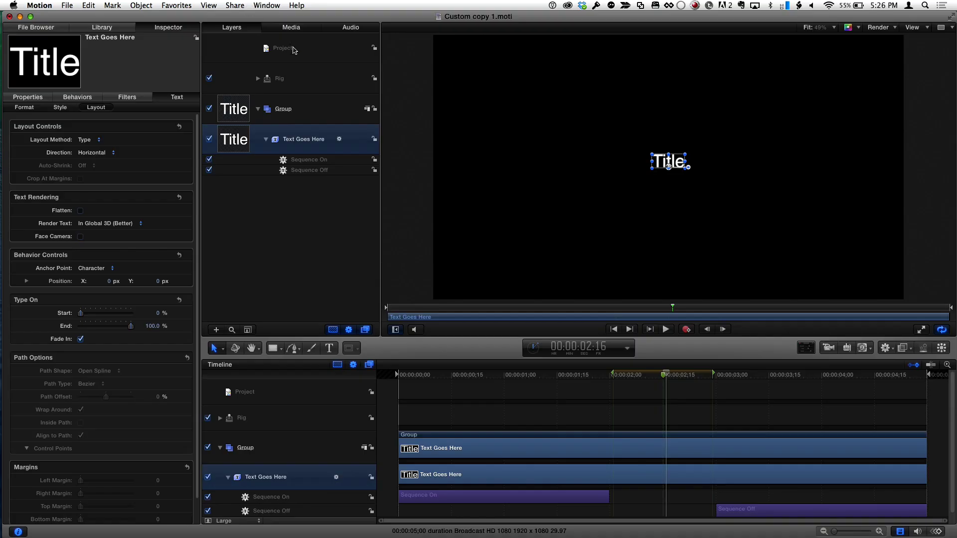
Rename the published Position parameter to Anchor in the project's Published Parameters
{"action": "left_click", "coordinate": [293, 50]}
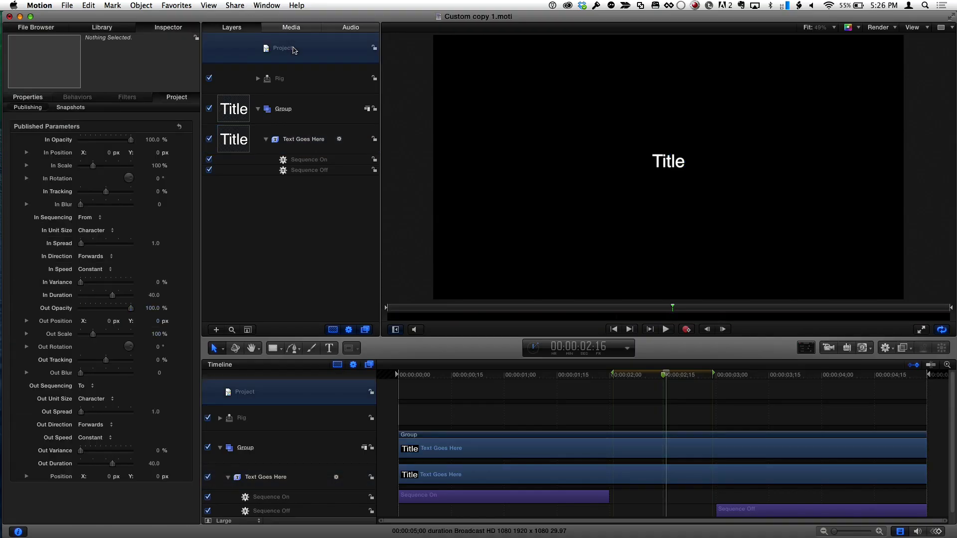
{"action": "left_click", "coordinate": [174, 31]}
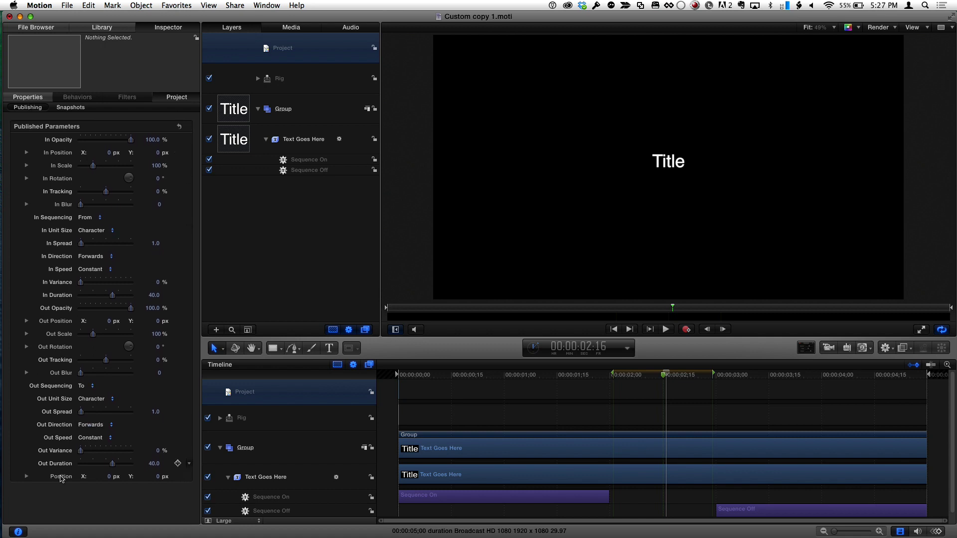
{"action": "double_click", "coordinate": [60, 477]}
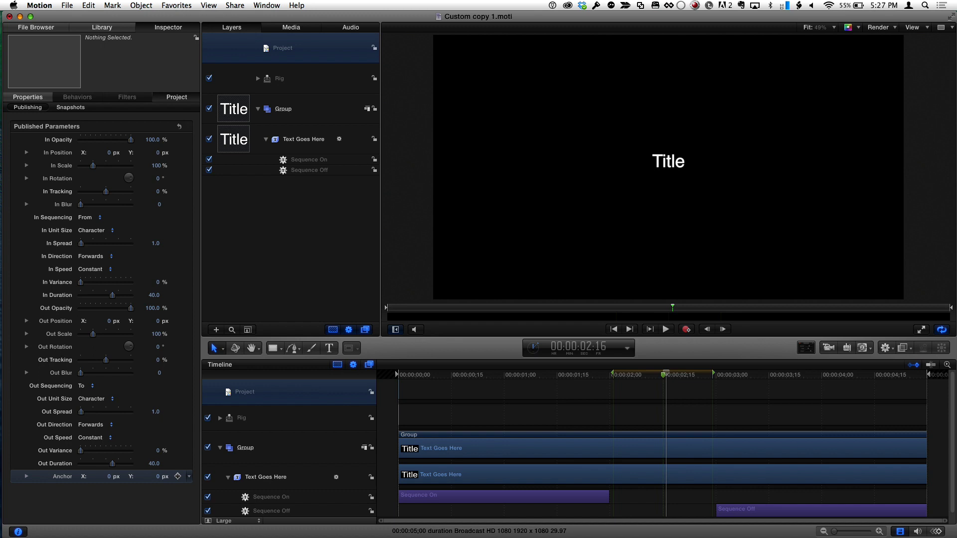
Save Custom copy 1 over the original template and return to Final Cut Pro
{"action": "key", "text": "super+s"}
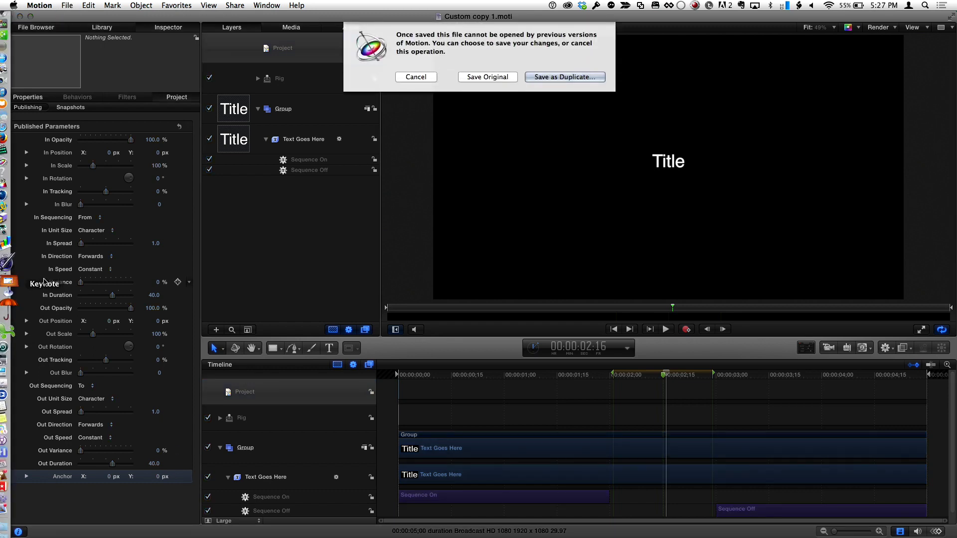
{"action": "left_click", "coordinate": [510, 78]}
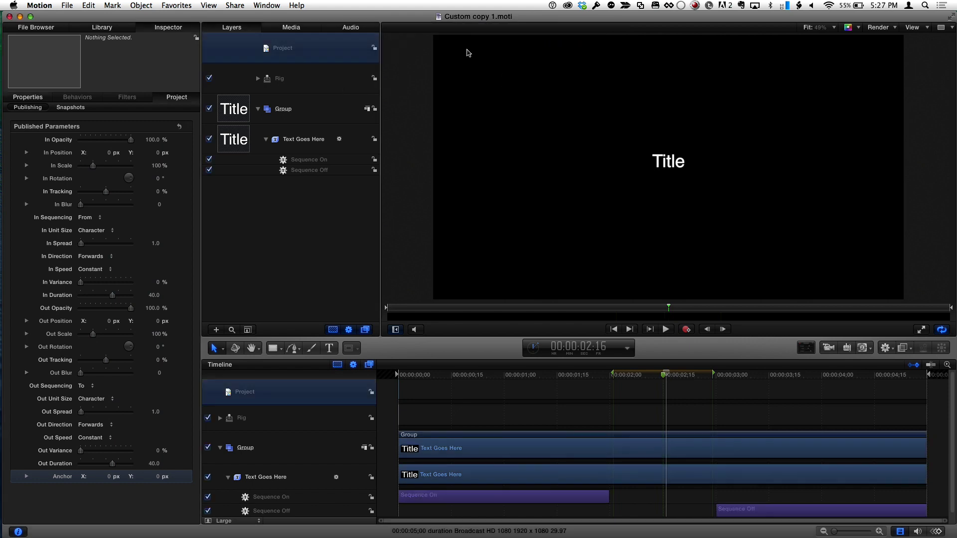
{"action": "key", "text": "super+Tab"}
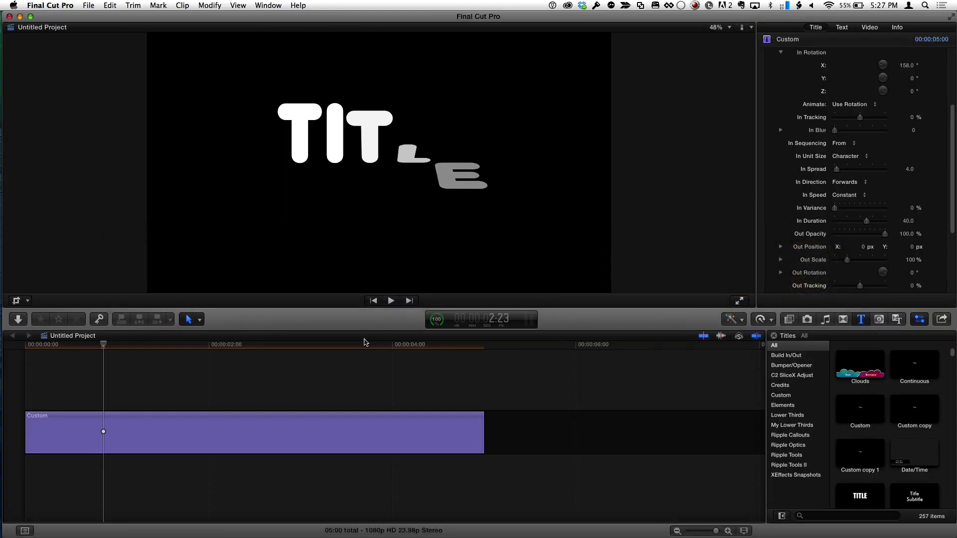
Swap the Custom clip for Custom copy 1 using Replace from Start, then scrub to preview it
{"action": "left_click_drag", "start_coordinate": [861, 452], "coordinate": [82, 429]}
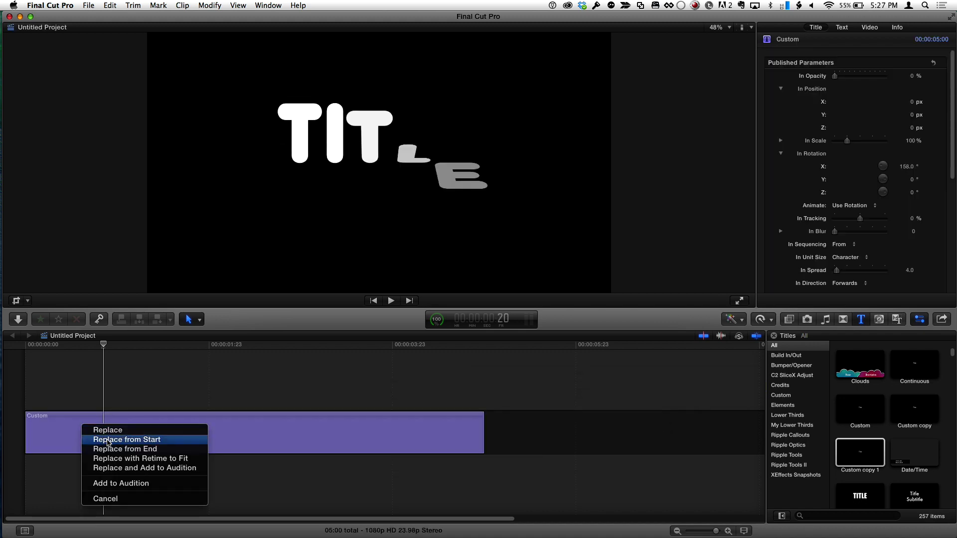
{"action": "left_click", "coordinate": [107, 441]}
{"action": "left_click_drag", "start_coordinate": [104, 352], "coordinate": [53, 345]}
{"action": "left_click", "coordinate": [126, 353]}
{"action": "mouse_move", "coordinate": [128, 355]}
{"action": "left_mouse_down"}
{"action": "mouse_move", "coordinate": [169, 348]}
{"action": "mouse_move", "coordinate": [140, 353]}
{"action": "left_mouse_up"}
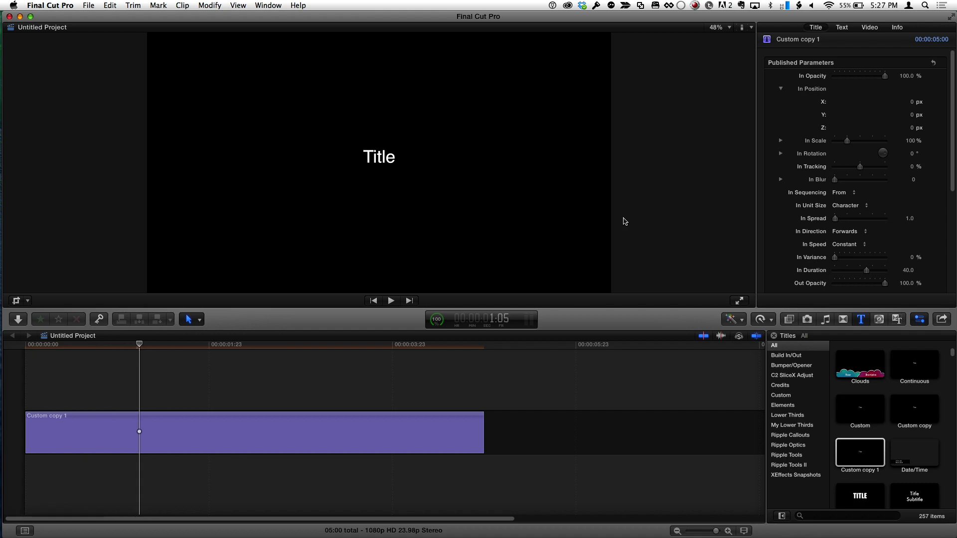
Make the title read CUSTOM in the Junegull font at size 384
{"action": "left_click", "coordinate": [842, 28]}
{"action": "left_click", "coordinate": [865, 144]}
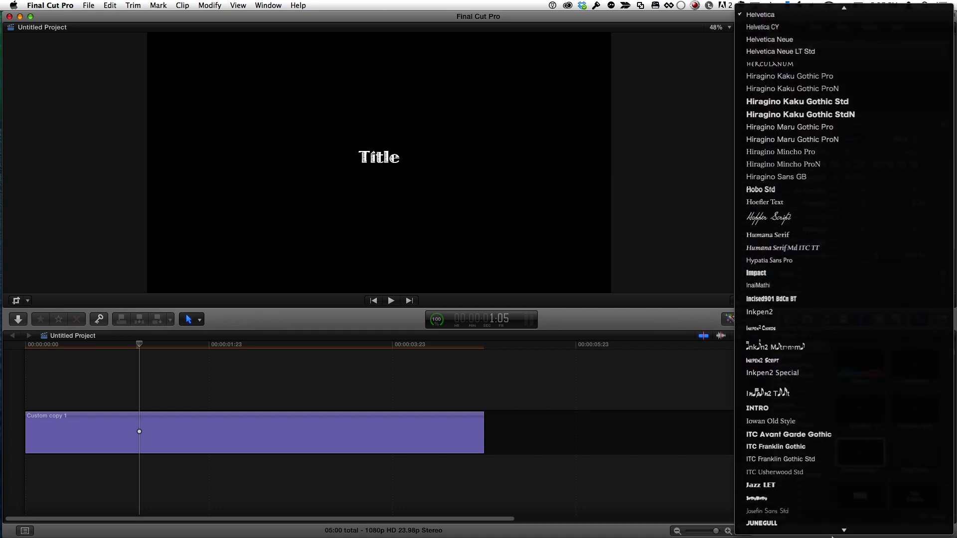
{"action": "key", "text": "Escape"}
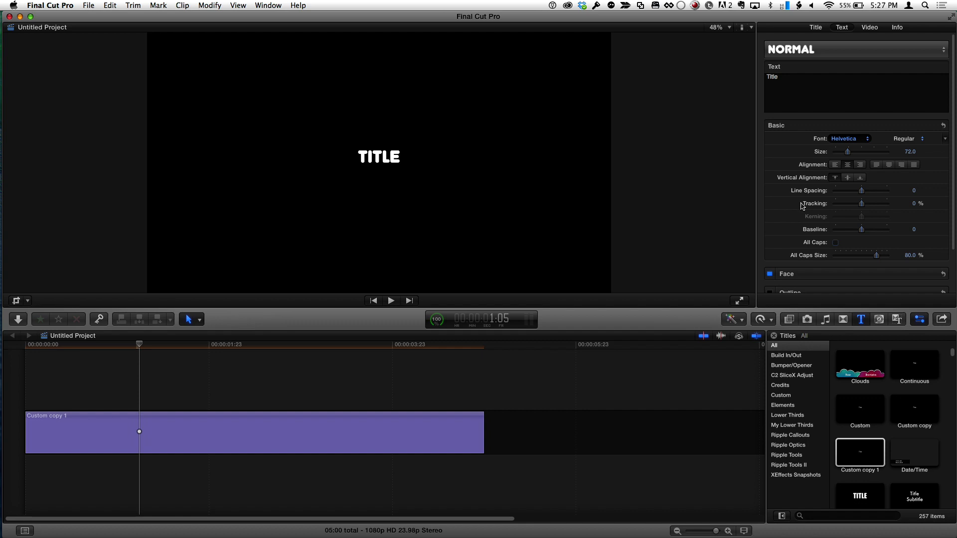
{"action": "left_click_drag", "start_coordinate": [909, 149], "coordinate": [910, 155]}
{"action": "double_click", "coordinate": [359, 146]}
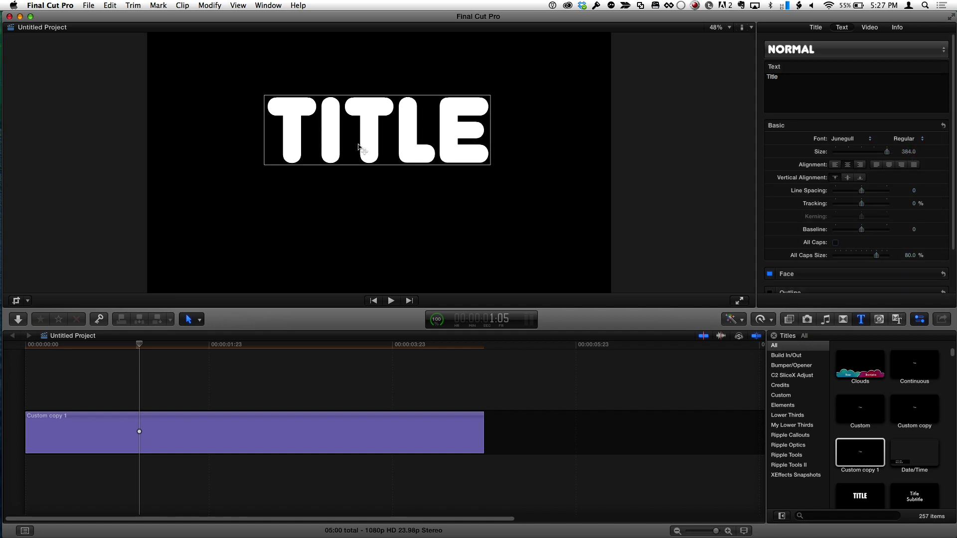
{"action": "type", "text": "CUSTOM"}
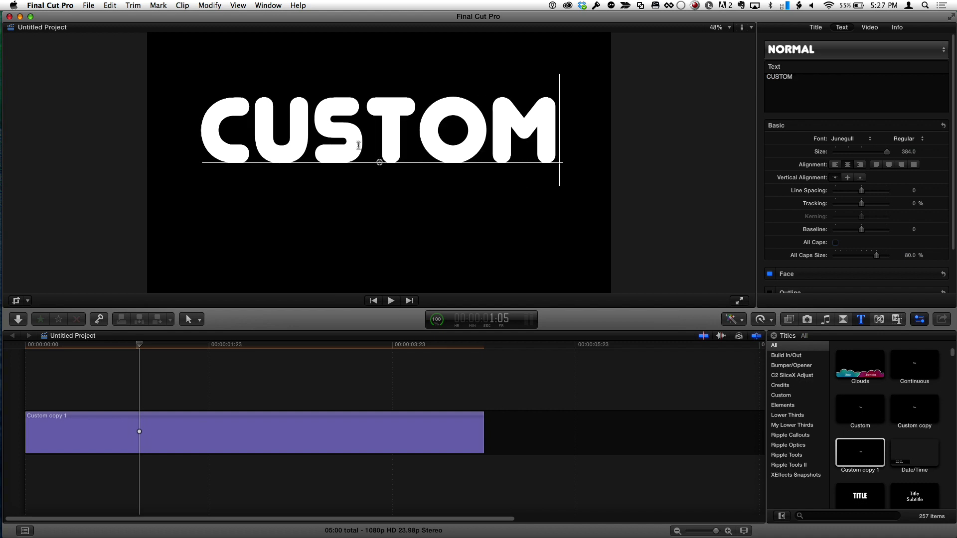
{"action": "key", "text": "Escape"}
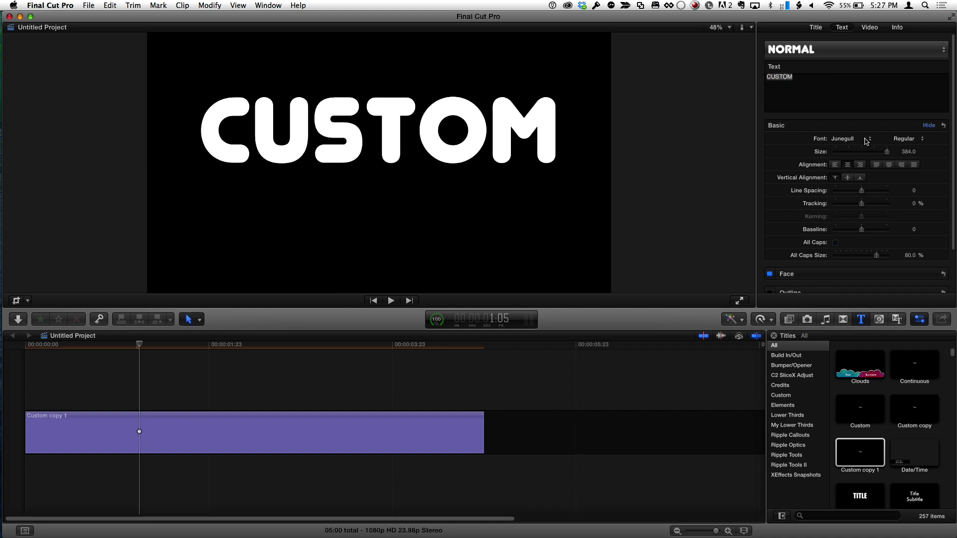
Mark the title's first second and a half as a range and loop-play it
{"action": "left_click_drag", "start_coordinate": [168, 345], "coordinate": [174, 347]}
{"action": "key", "text": "o"}
{"action": "key", "text": "space"}
{"action": "key", "text": "space"}
{"action": "key", "text": "slash"}
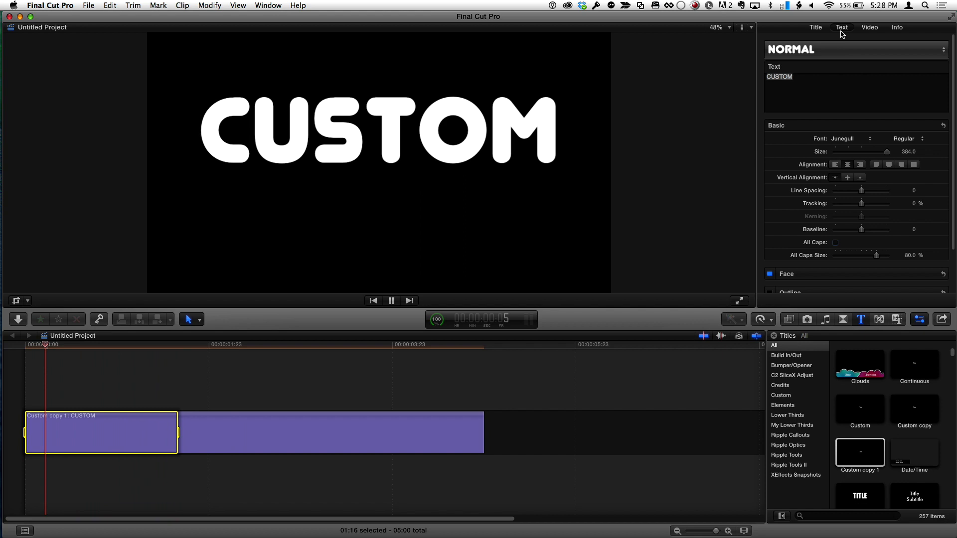
Set In Rotation X to 220° and In Spread to 9 in the title's published parameters
{"action": "left_click", "coordinate": [817, 28]}
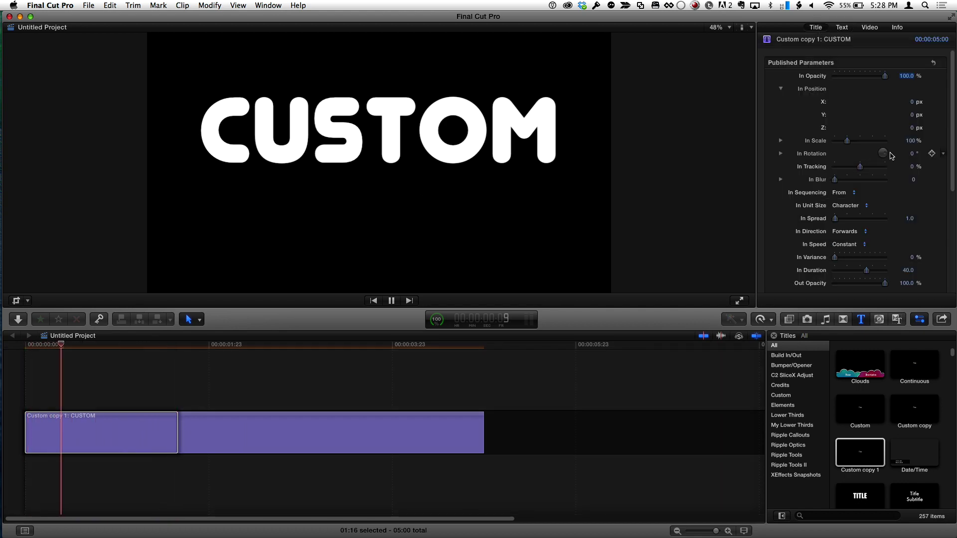
{"action": "left_click", "coordinate": [781, 154]}
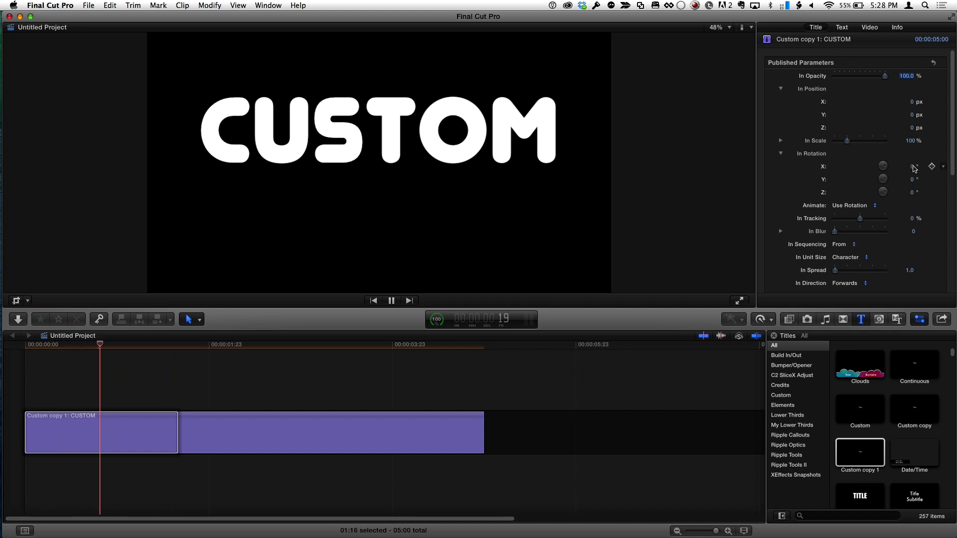
{"action": "left_click_drag", "start_coordinate": [910, 166], "coordinate": [896, 185]}
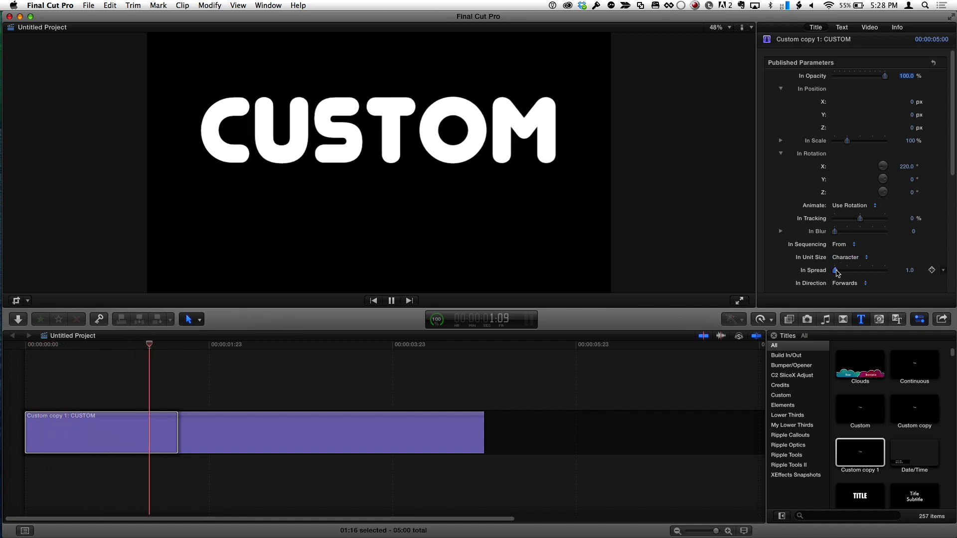
{"action": "left_click_drag", "start_coordinate": [840, 273], "coordinate": [841, 273]}
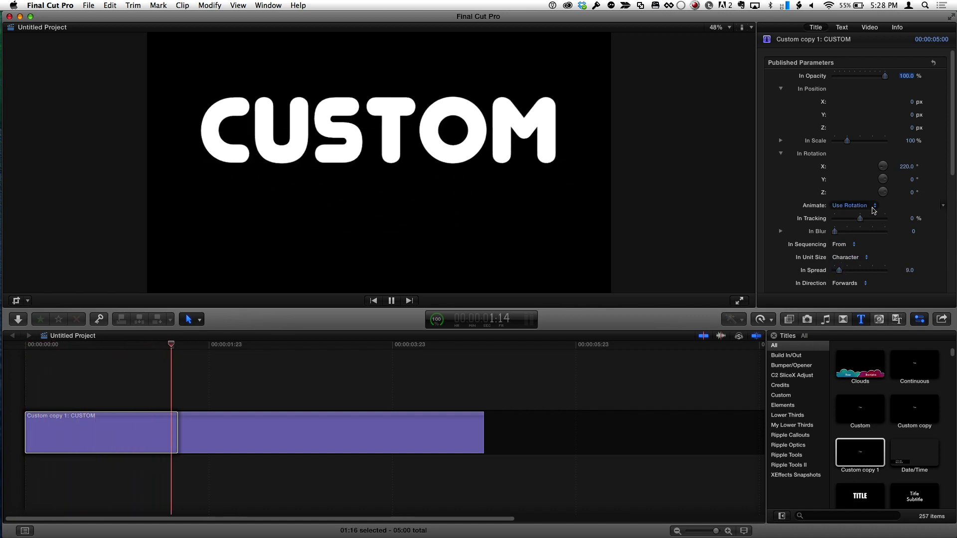
{"action": "scroll", "coordinate": [873, 210], "scroll_direction": "down", "scroll_amount": 10}
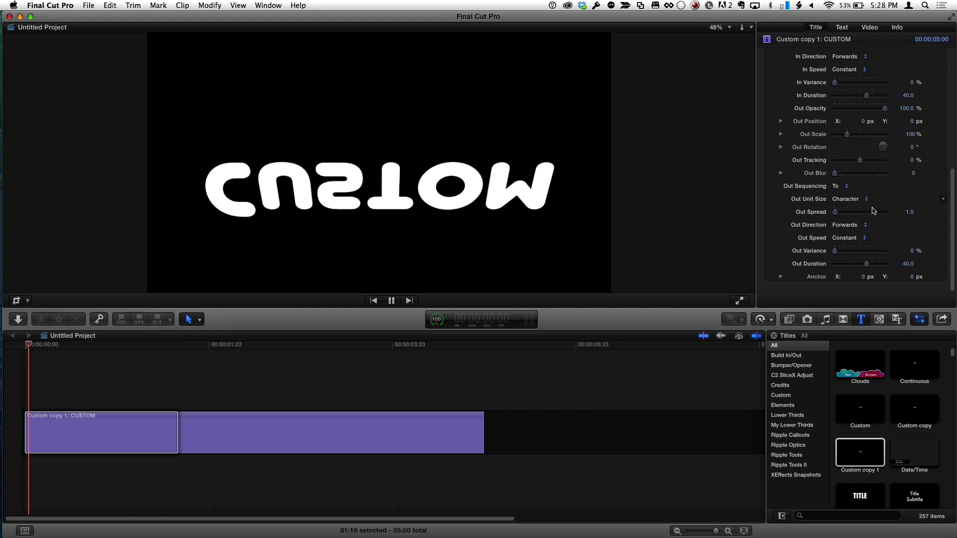